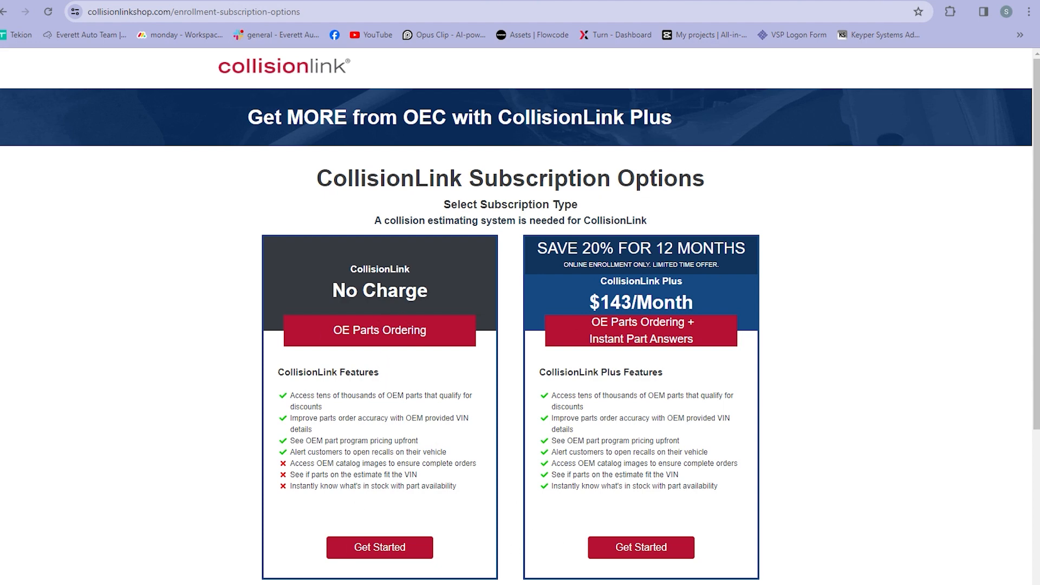
Step: Choose Get Started under the free No Charge CollisionLink plan
click(382, 548)
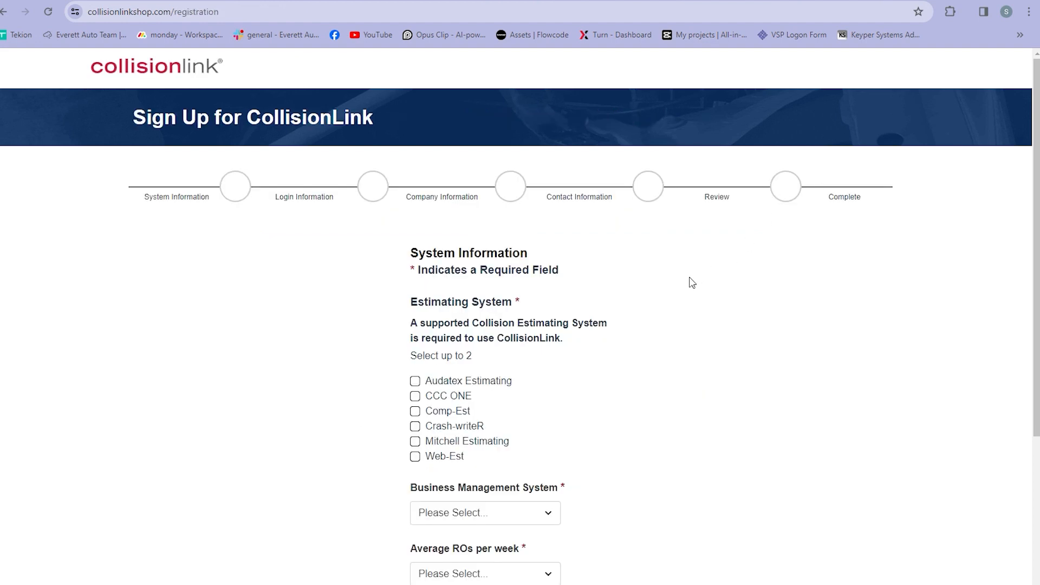
Step: Select CCC ONE for estimating and business management, 1-10 ROs per week, and continue to login details
scroll(690, 281, down, 1)
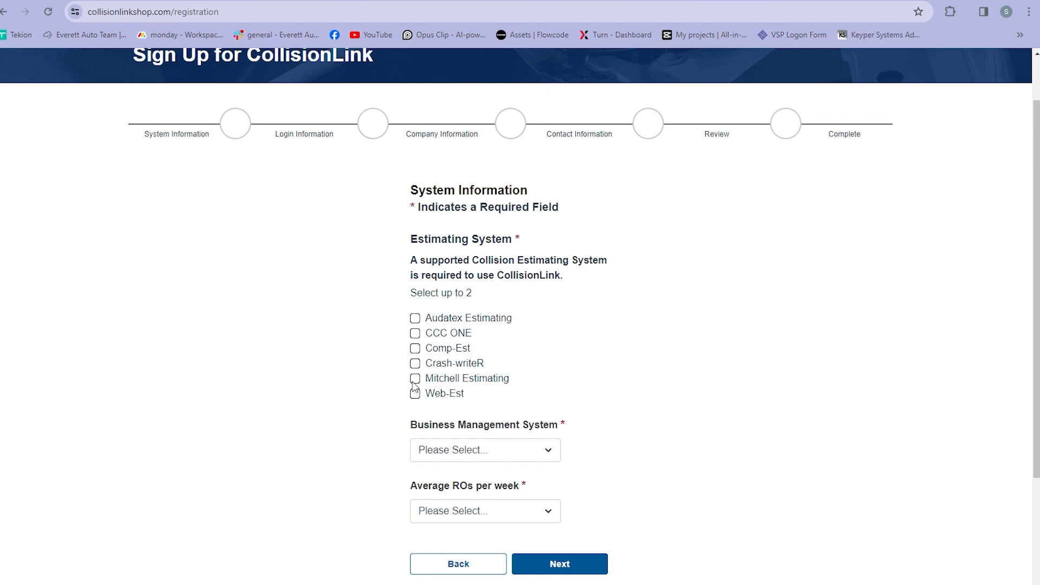
click(415, 333)
scroll(676, 373, down, 2)
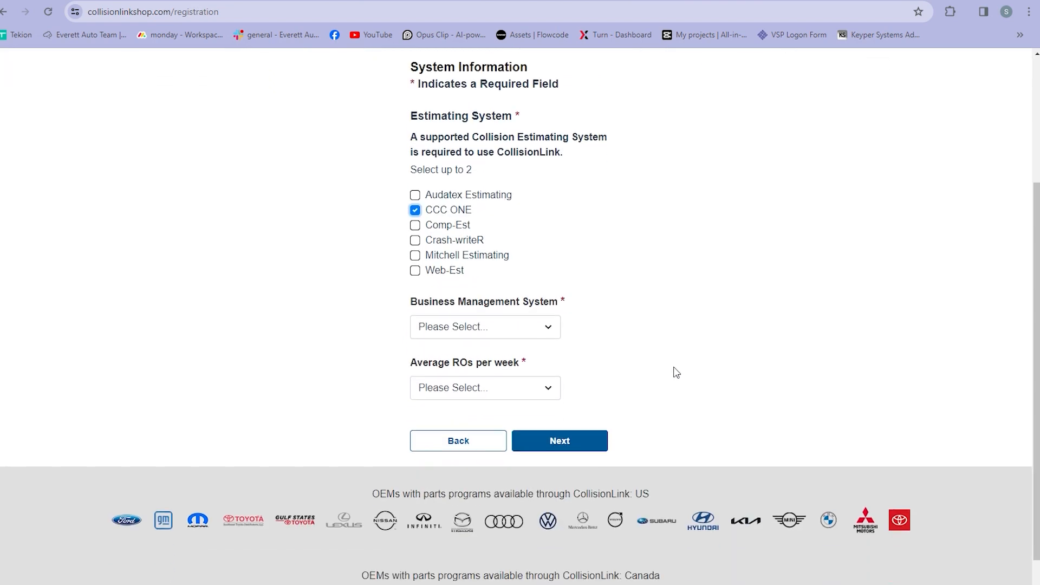
click(552, 325)
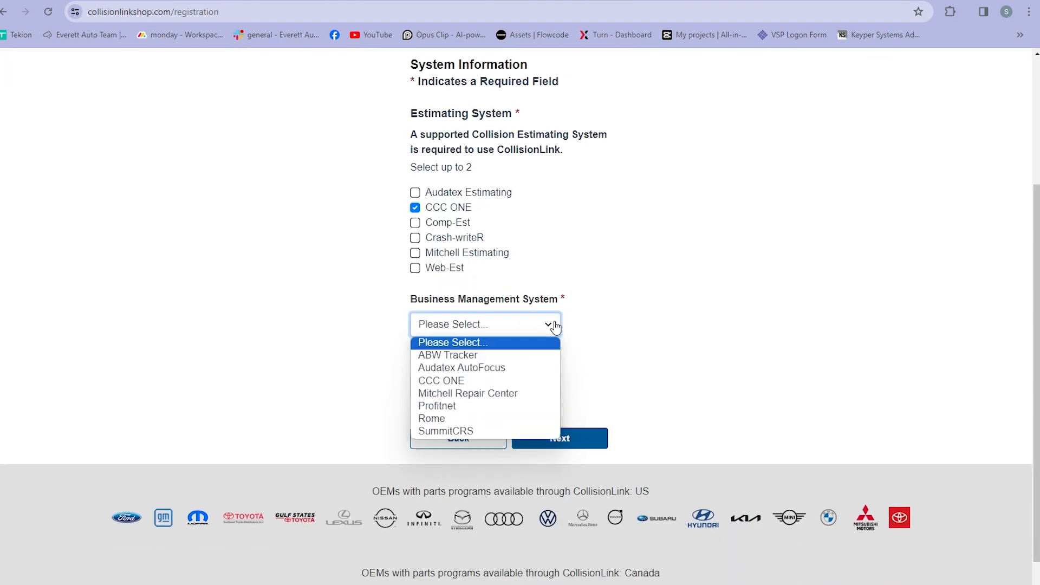
click(476, 380)
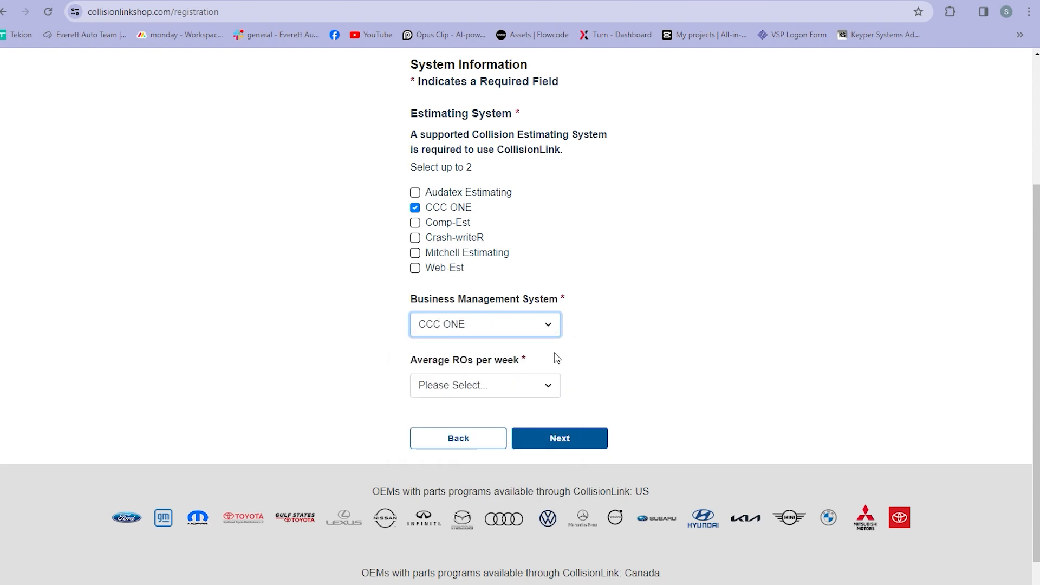
click(550, 387)
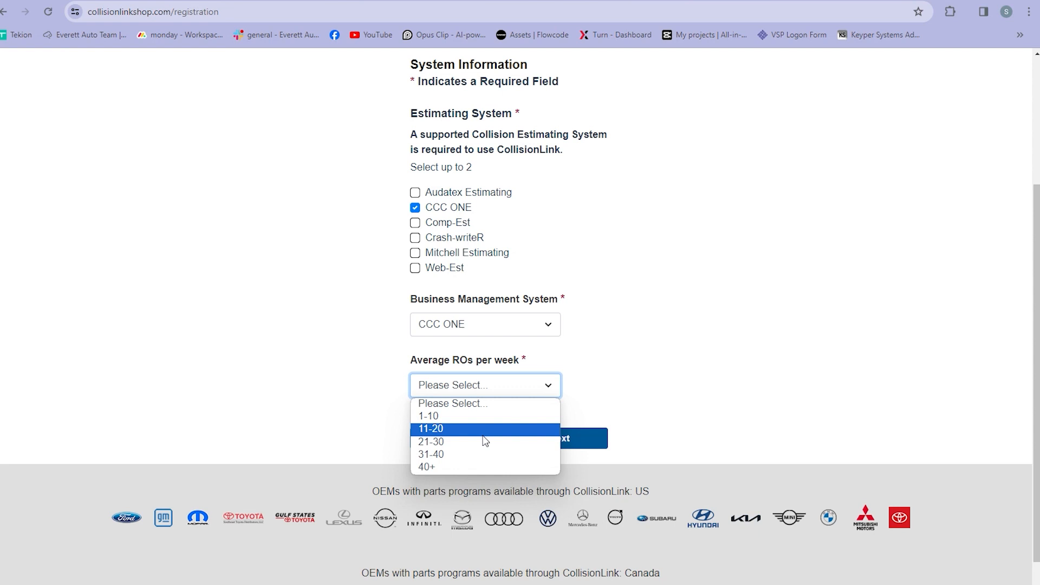
click(441, 416)
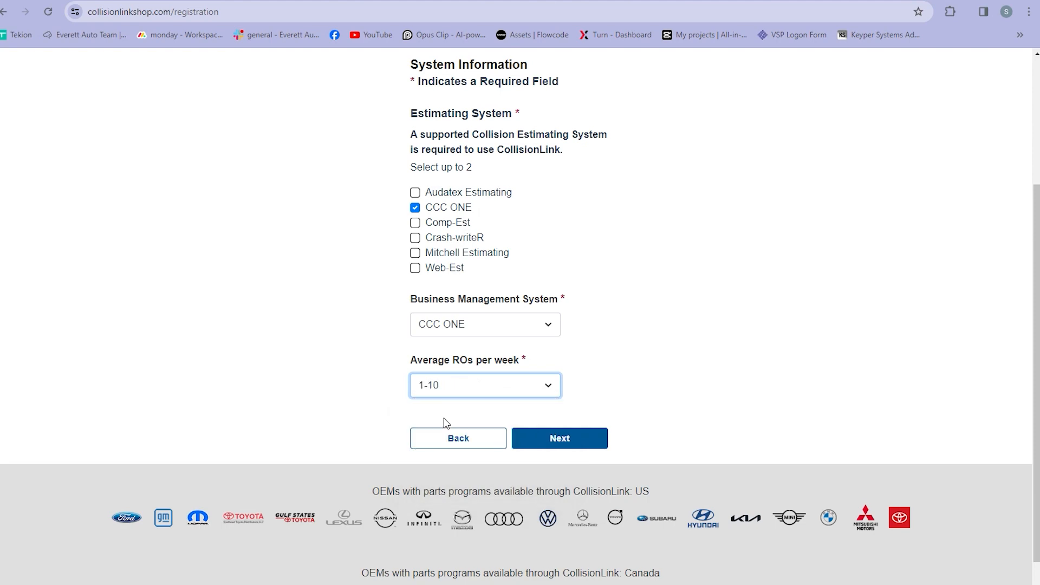
click(552, 437)
click(496, 329)
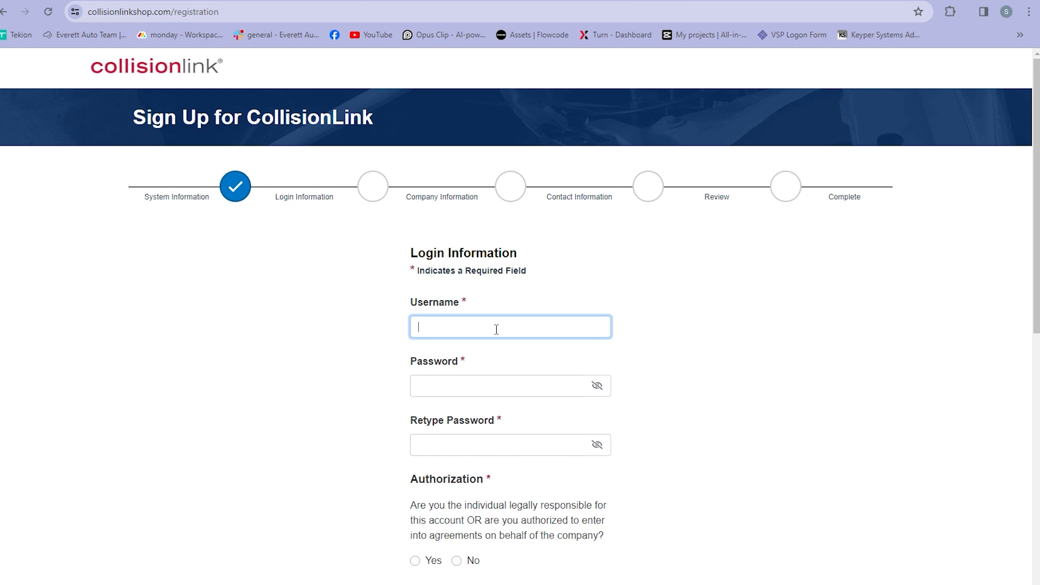
Step: Enter the username and password, confirm company authorization, and set the job title to Owner
text(username001)
key(Tab)
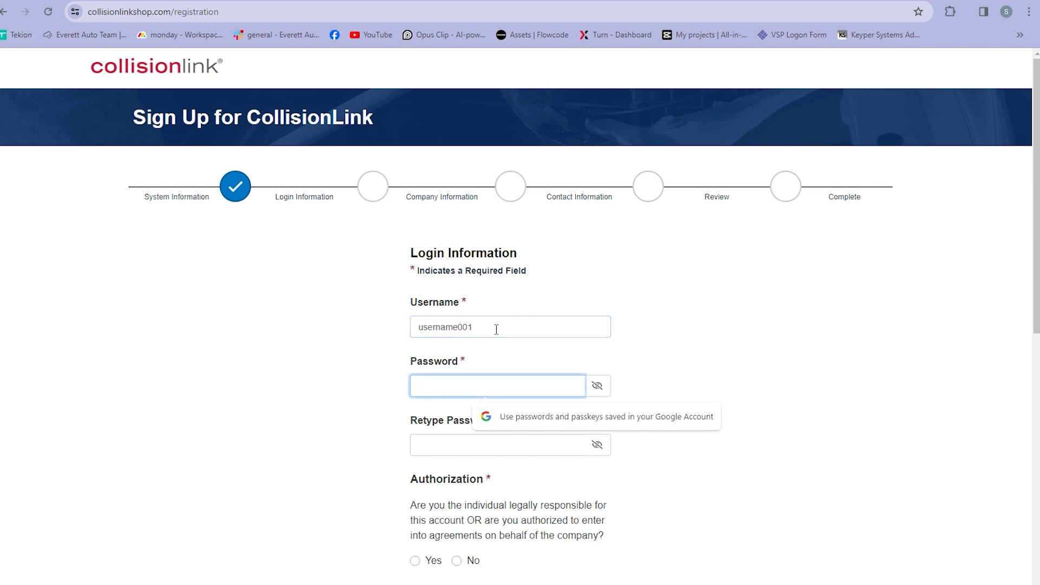
text(•••••••••)
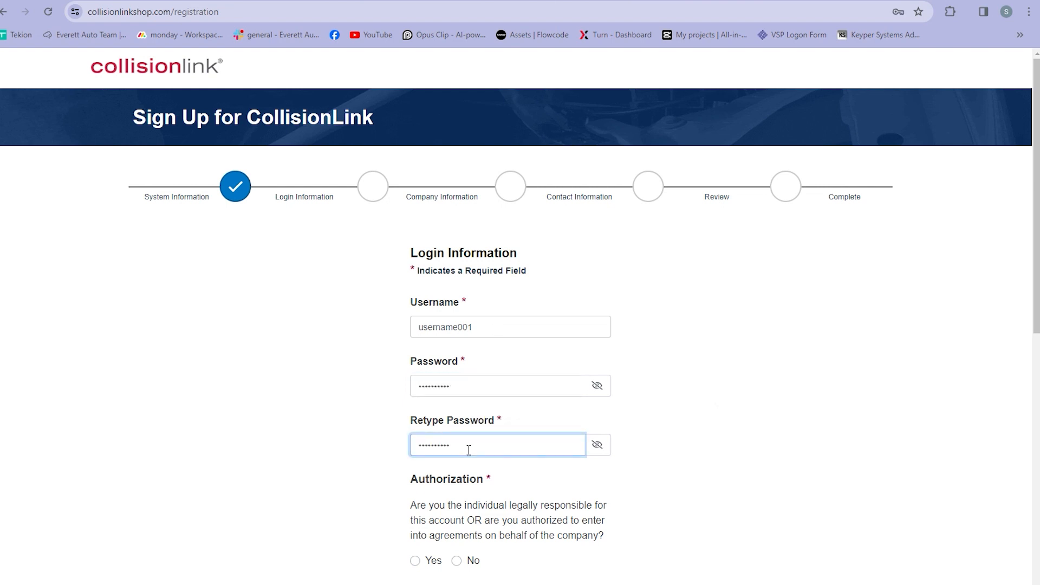
scroll(418, 378, down, 3)
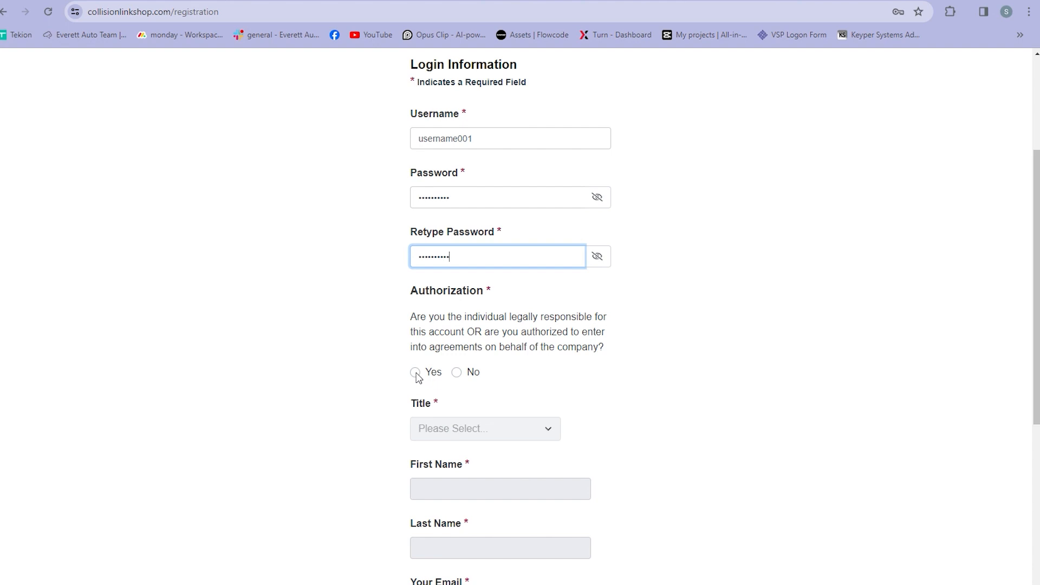
click(415, 373)
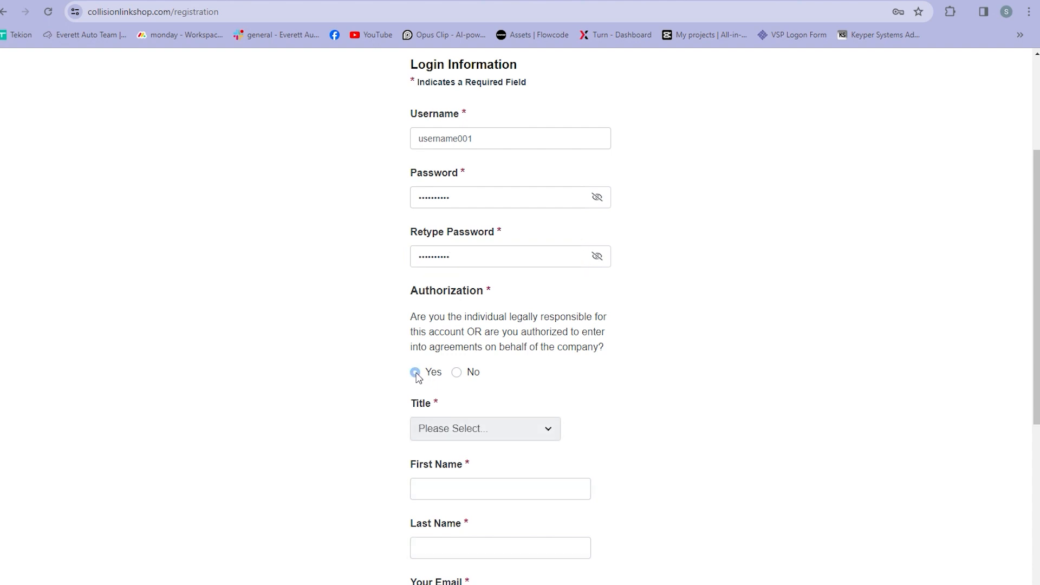
click(497, 428)
click(464, 459)
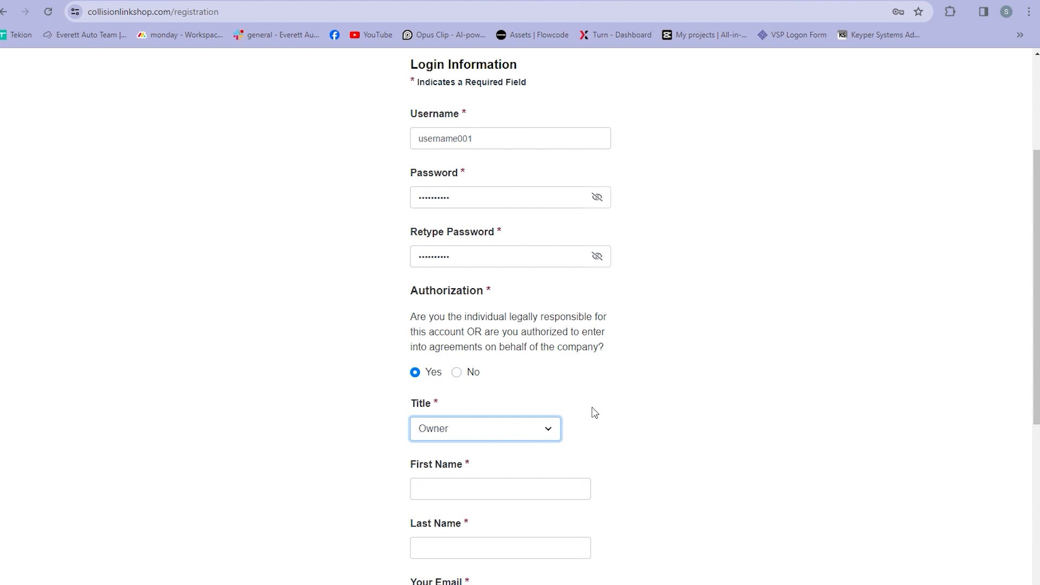
Step: Fill in the owner's first and last name, accept the Terms and Conditions, and continue
scroll(593, 412, down, 1)
click(507, 418)
key(Tab)
key(Tab)
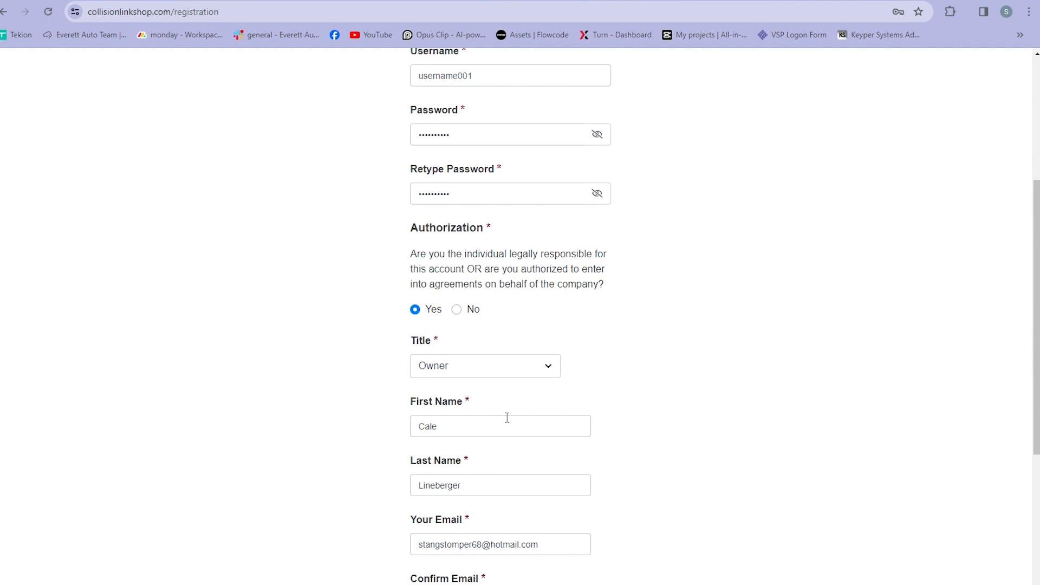
scroll(507, 417, down, 4)
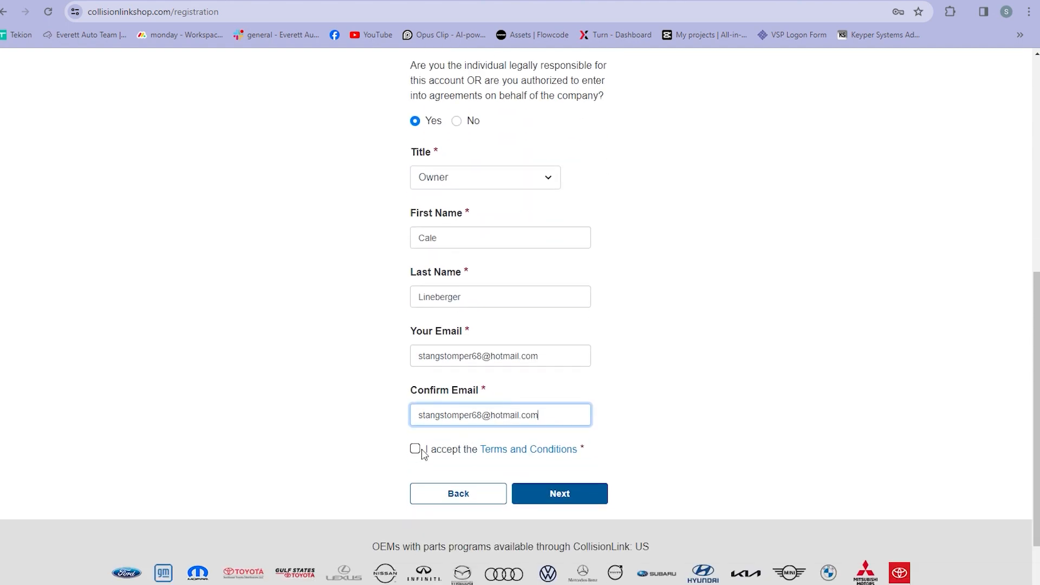
click(414, 450)
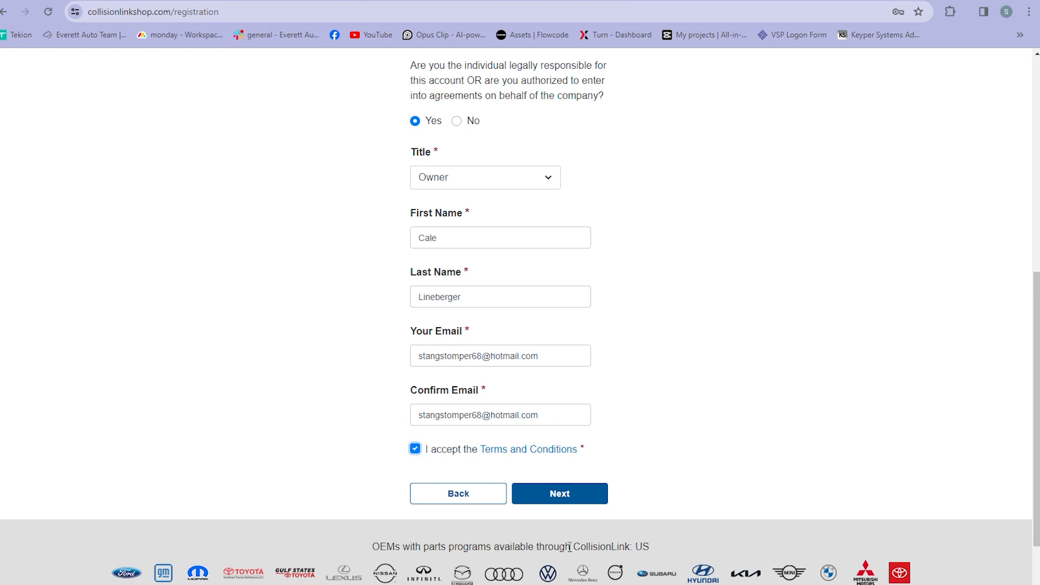
click(560, 494)
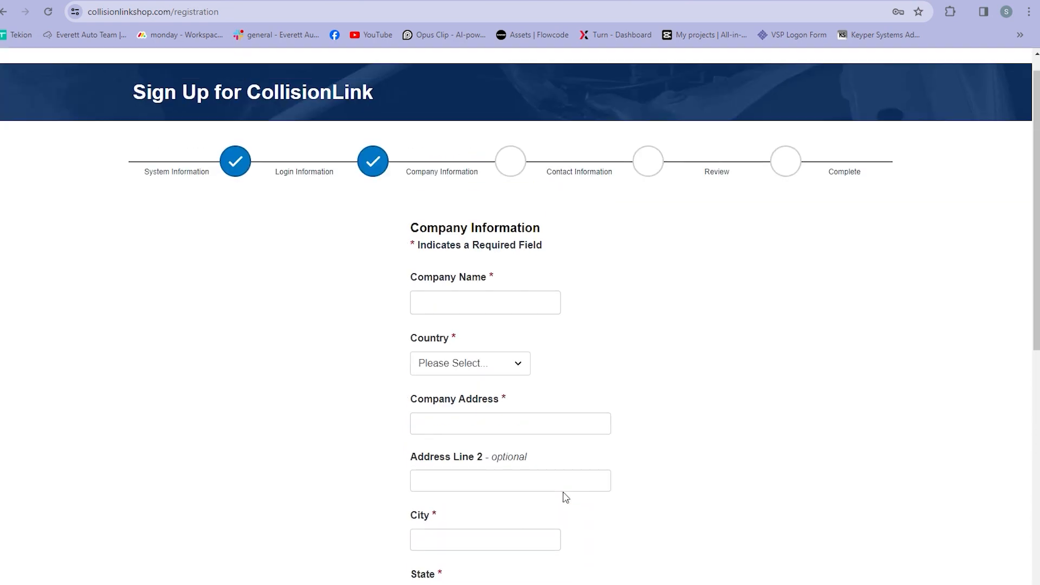
Step: Enter the shop's company name and set the country to United States
click(471, 324)
text(Lineberger Performance)
key(Tab)
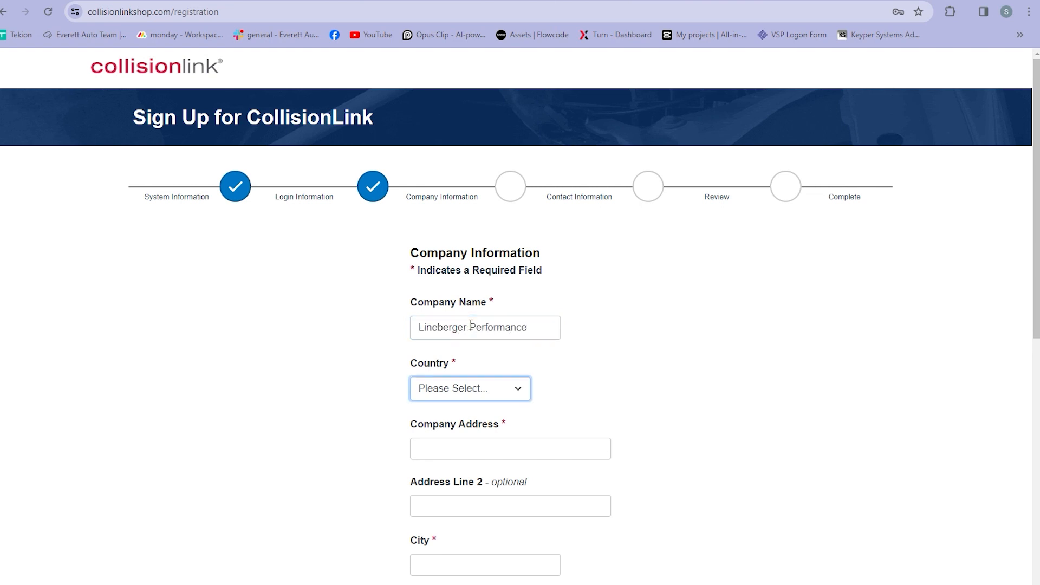
key(Tab)
click(475, 402)
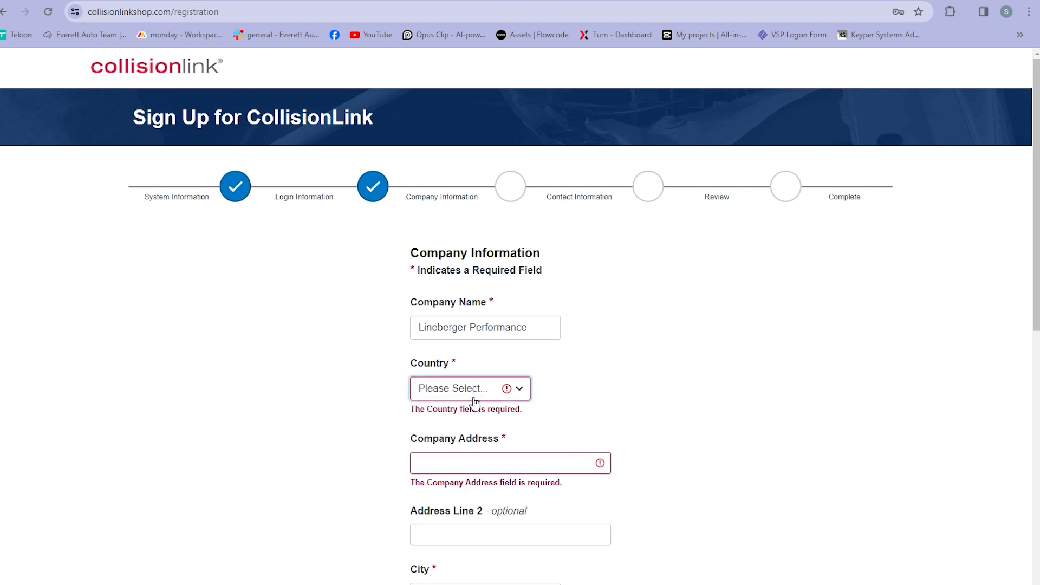
click(459, 421)
Step: Fill in the shop's street address, city and ZIP code
click(524, 446)
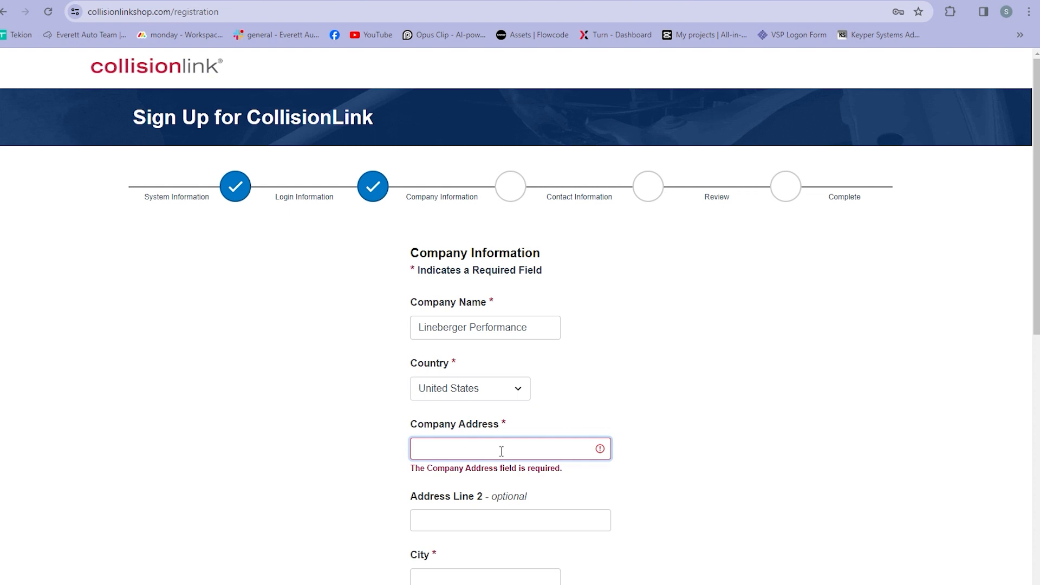
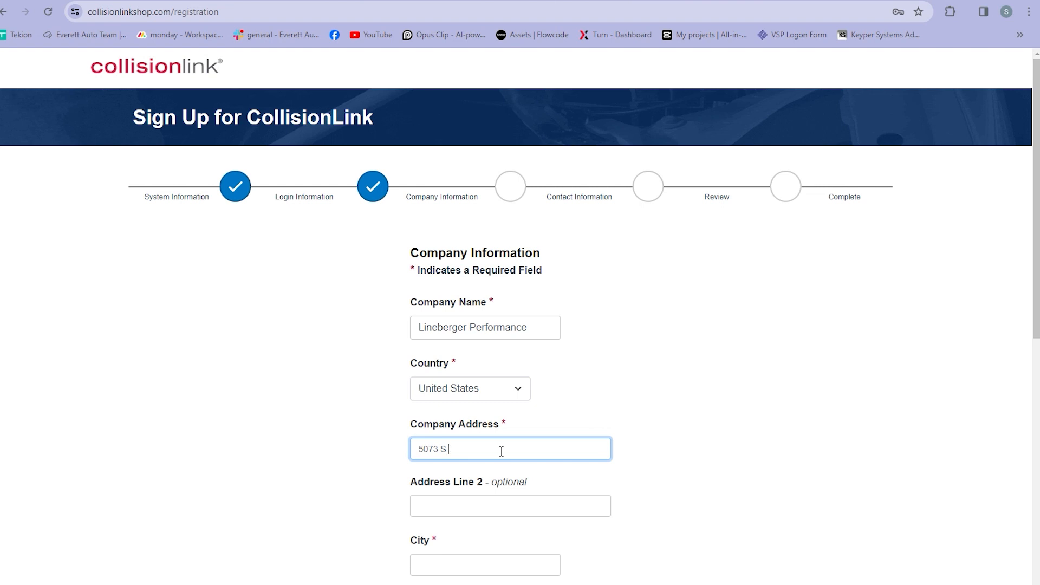
key(Tab)
key(Tab)
text(Hickory)
scroll(501, 455, down, 1)
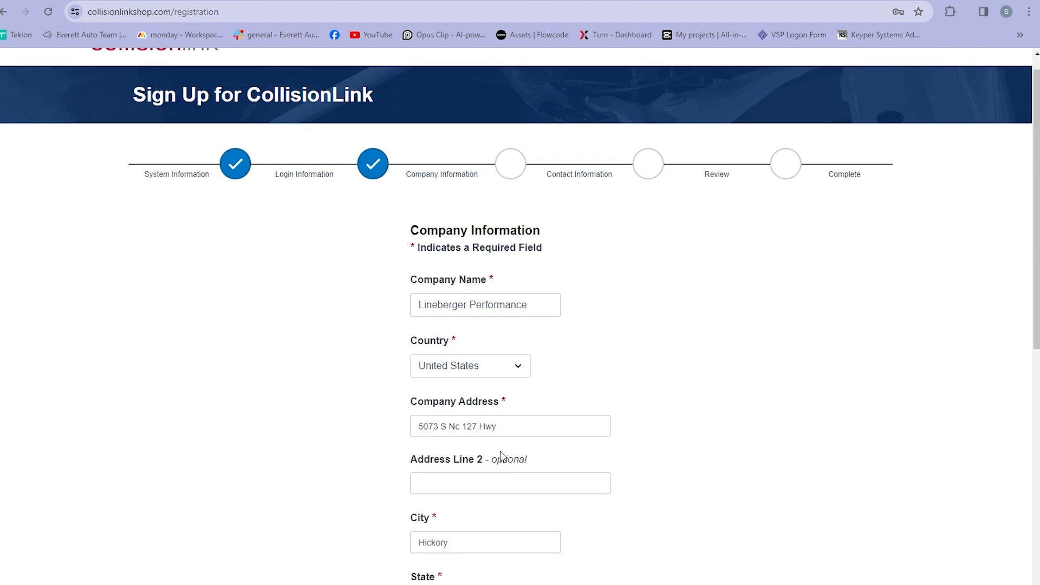
scroll(333, 330, down, 3)
click(441, 475)
text(28602)
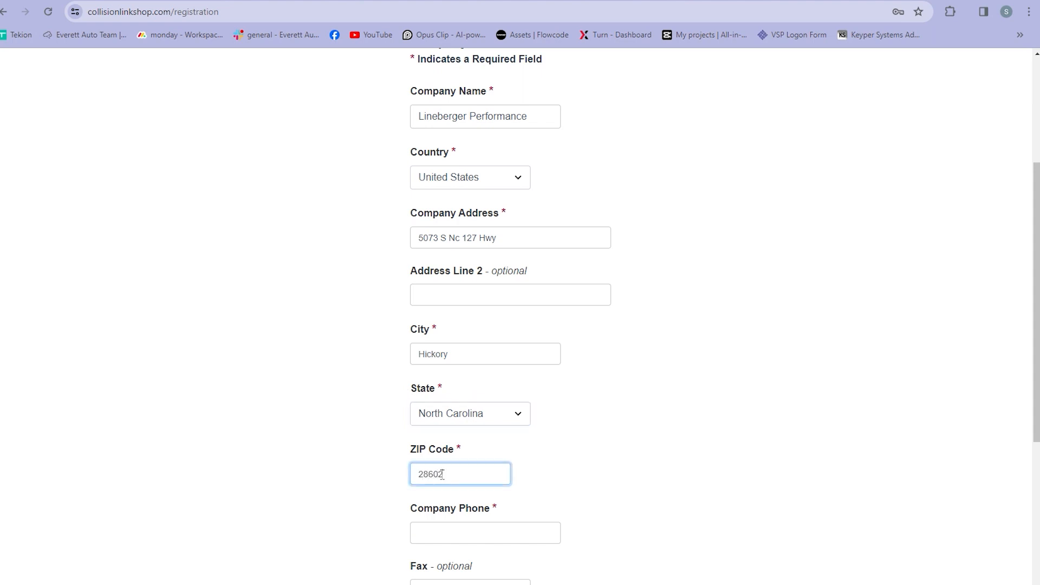
Step: Enter the company phone number, choose Eastern Time as the time zone, and continue
scroll(442, 475, down, 3)
click(476, 330)
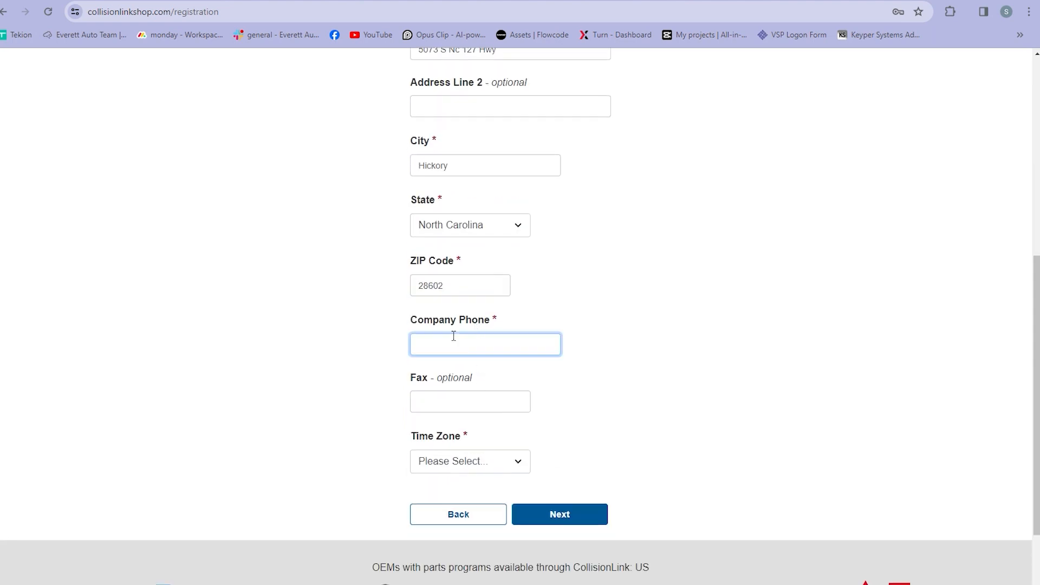
key(Tab)
key(Tab)
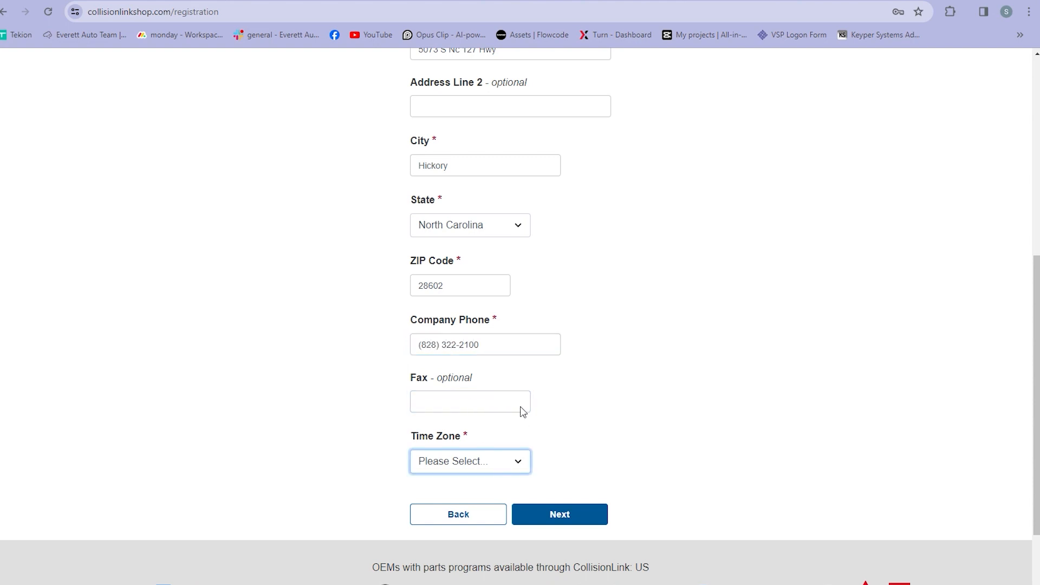
click(490, 401)
click(480, 461)
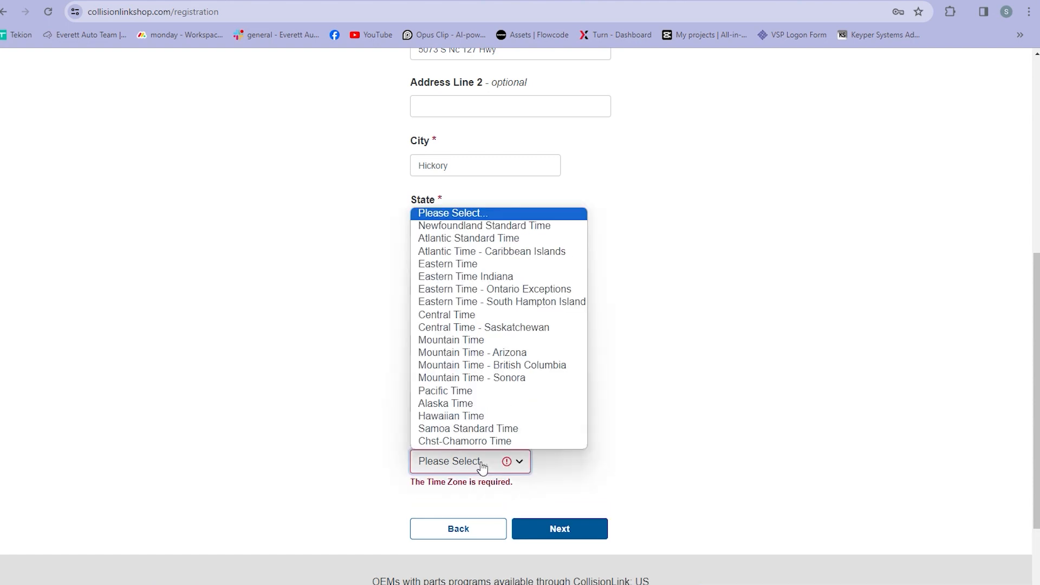
click(474, 265)
click(570, 517)
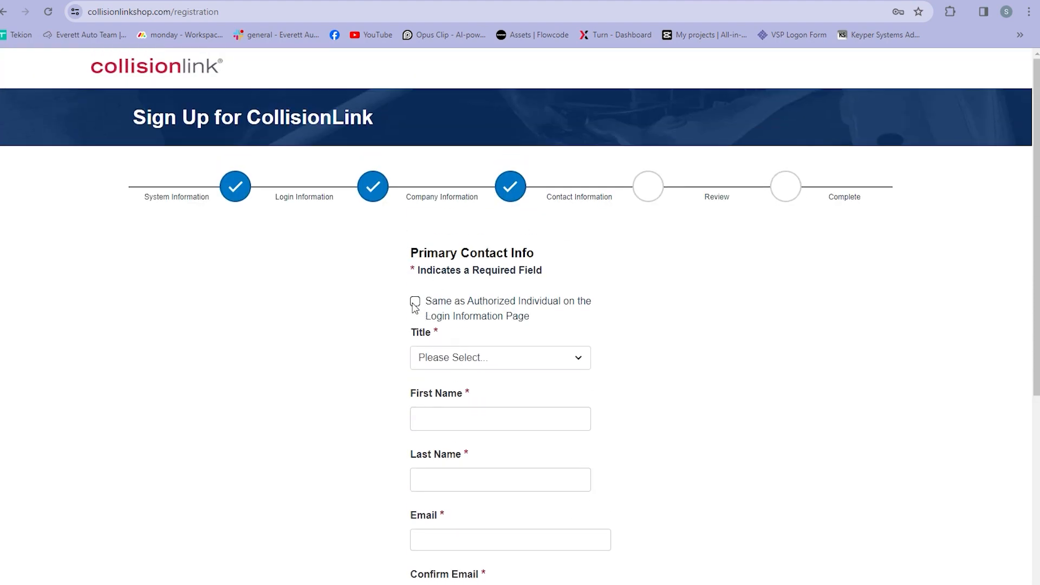
Step: Copy contact details from the authorized individual, add the contact phone number, and go to review
click(415, 303)
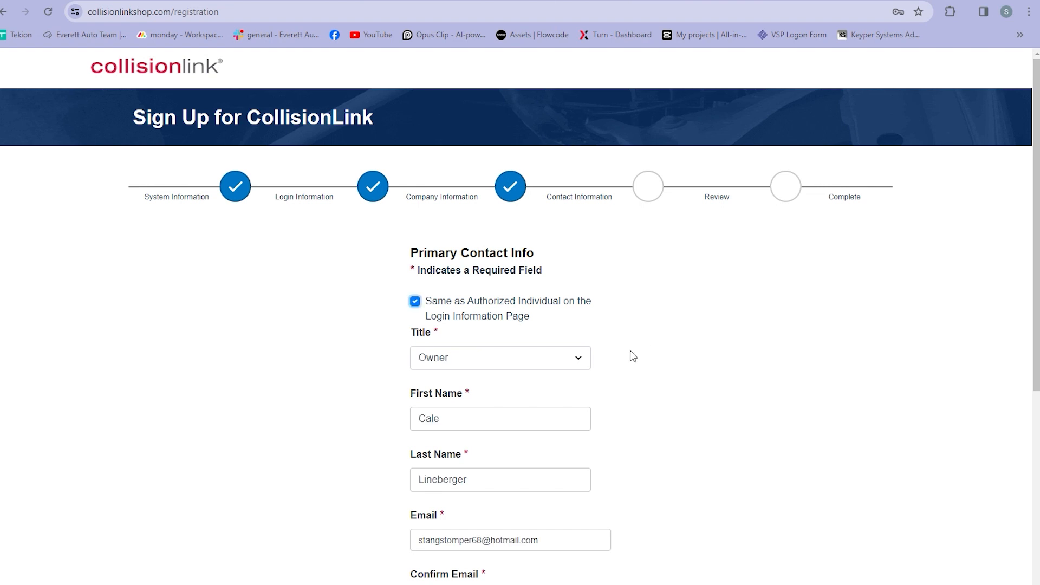
scroll(576, 310, down, 3)
scroll(576, 309, down, 2)
click(496, 379)
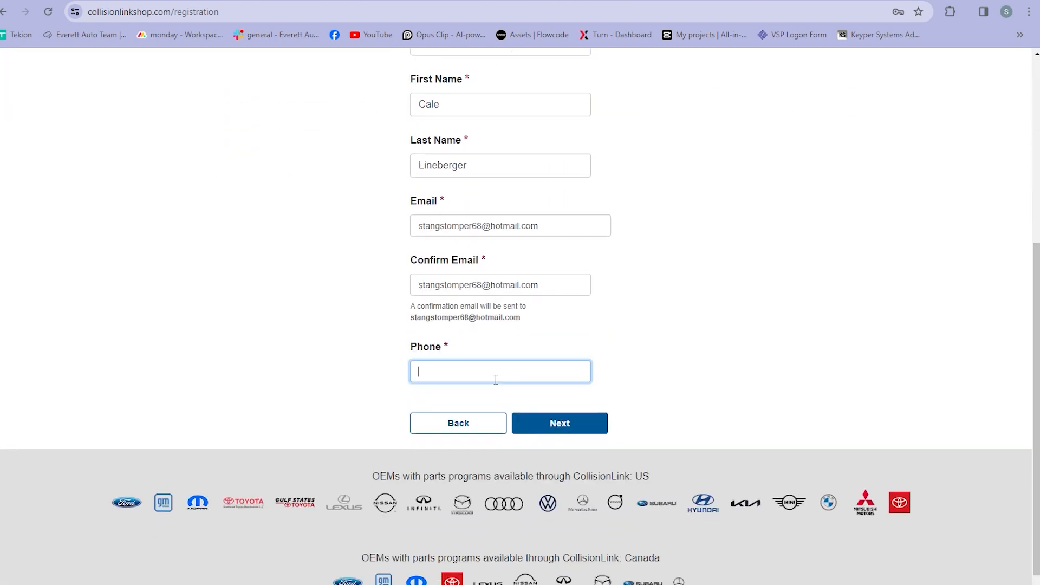
click(575, 427)
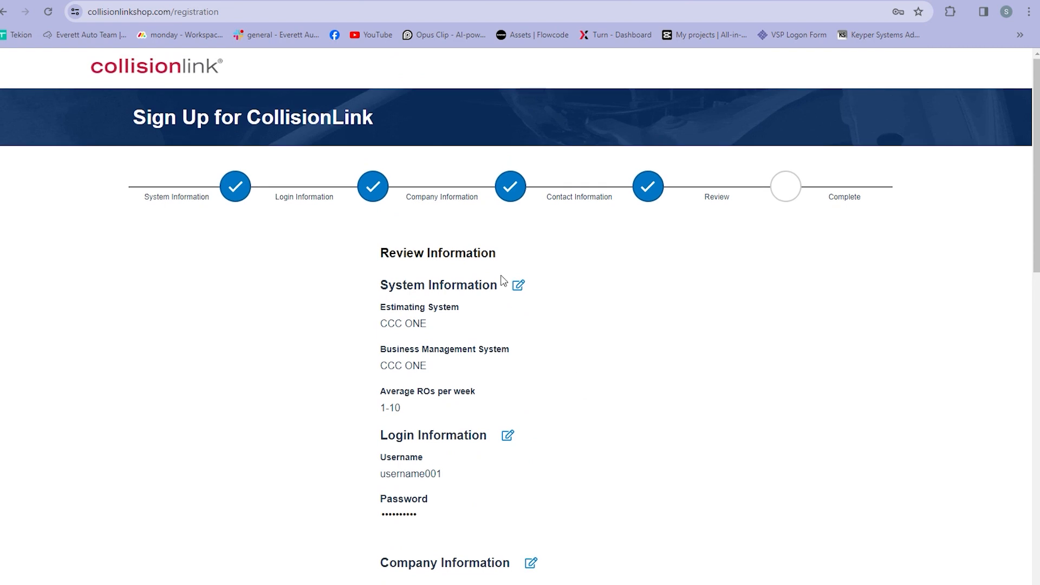
Step: Scroll through the Review Information page to the bottom and submit the registration
scroll(404, 293, down, 1)
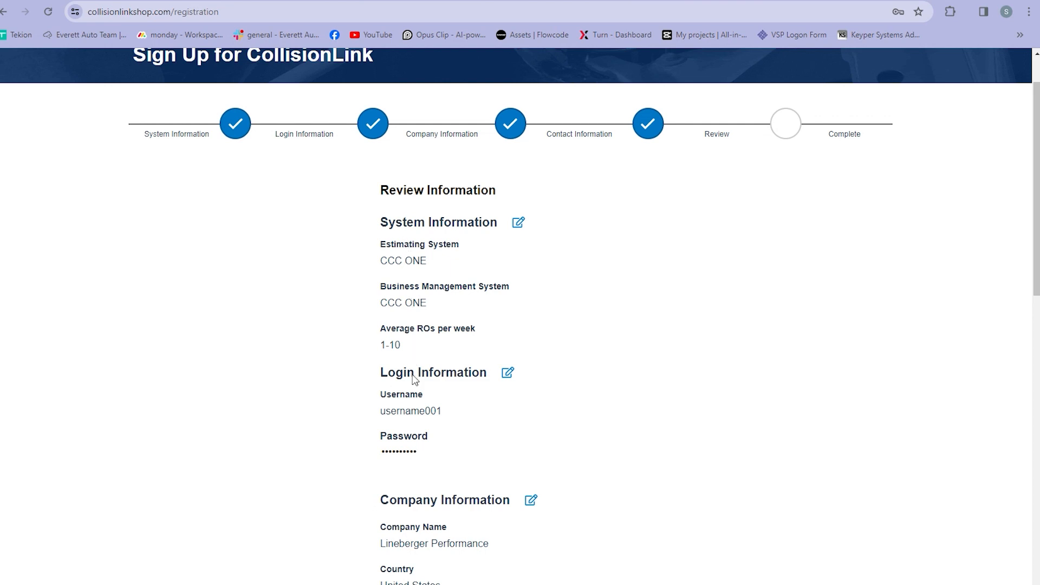
scroll(428, 407, down, 2)
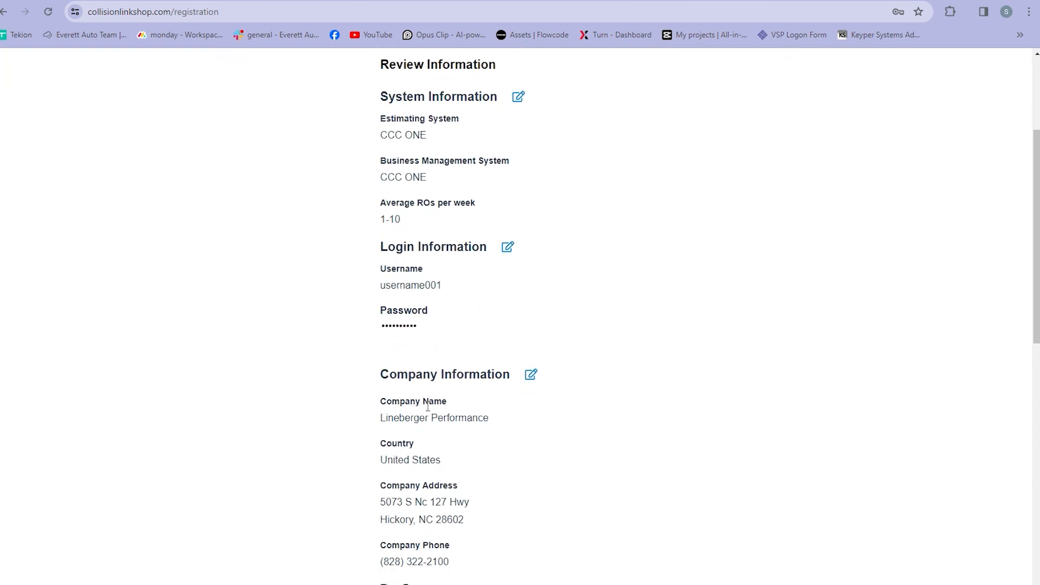
scroll(425, 410, down, 3)
scroll(429, 410, down, 5)
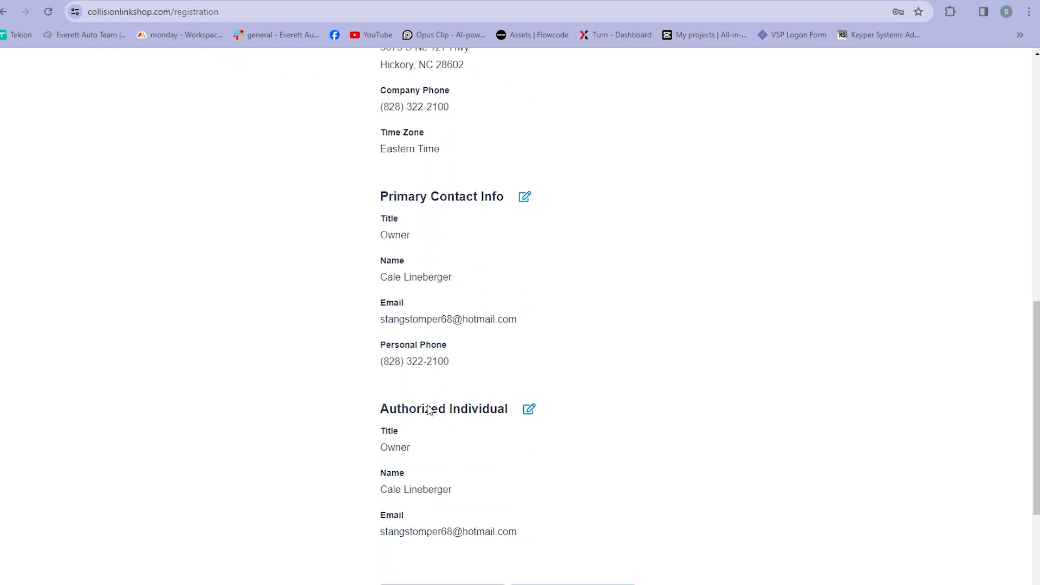
scroll(430, 409, down, 1)
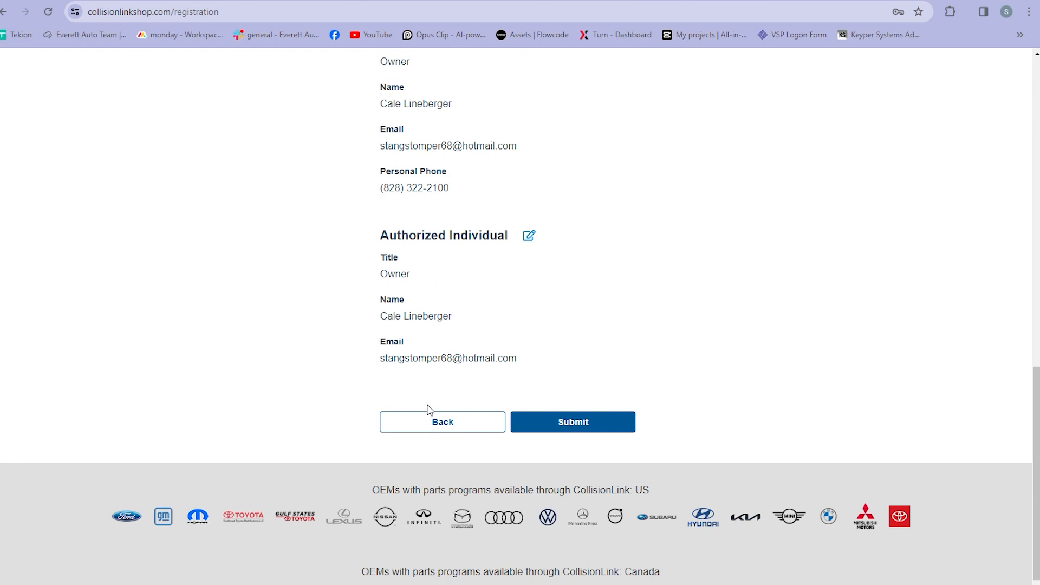
click(579, 426)
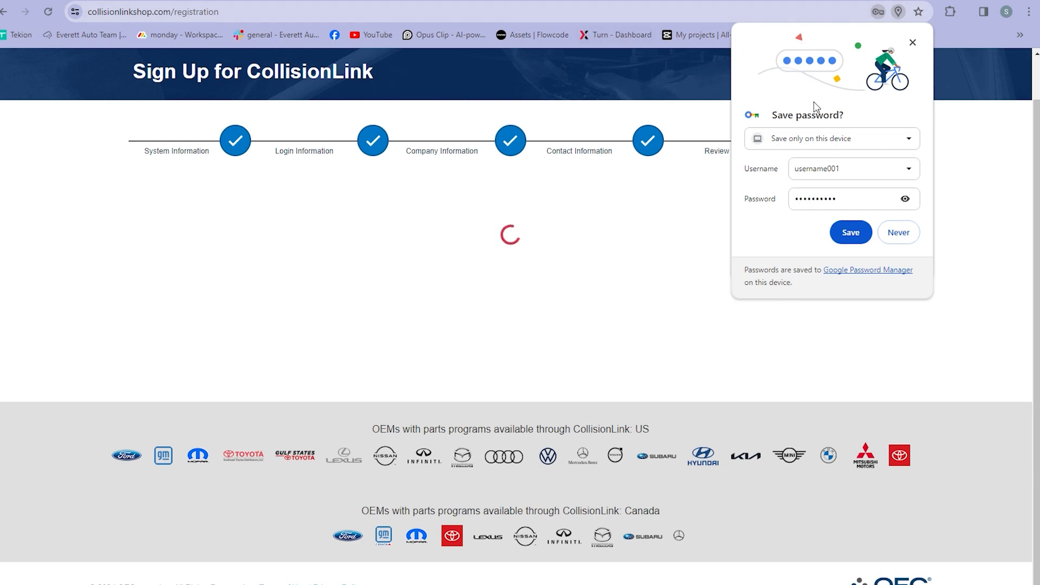
Step: Save the login password in Chrome and decline saving the address
click(849, 232)
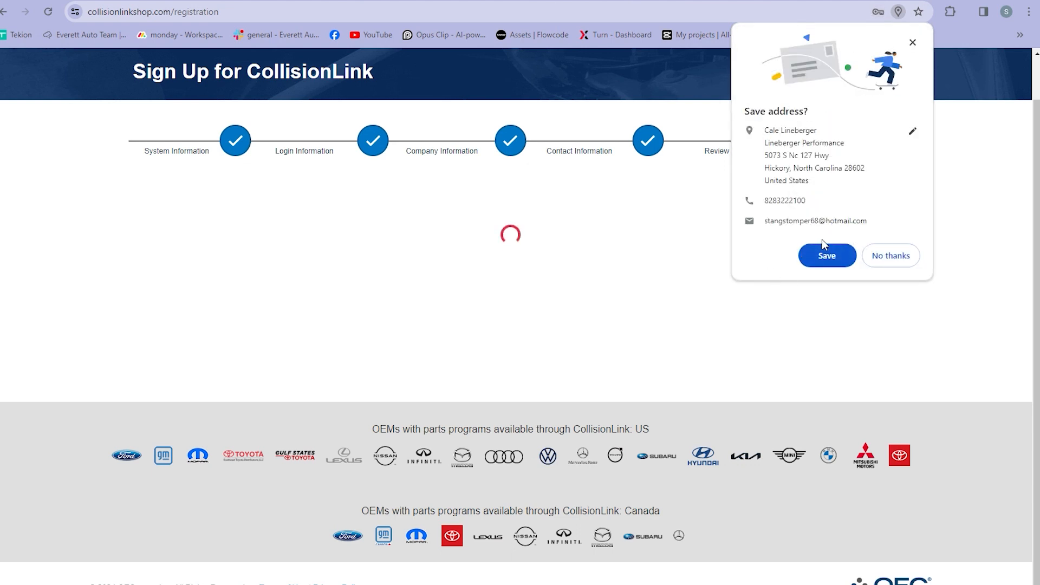
click(891, 255)
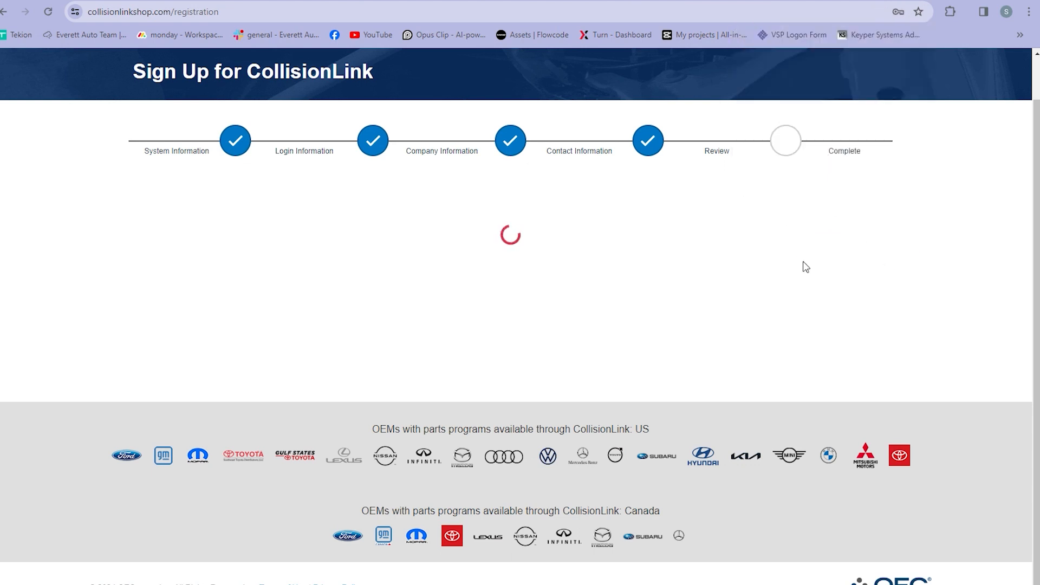